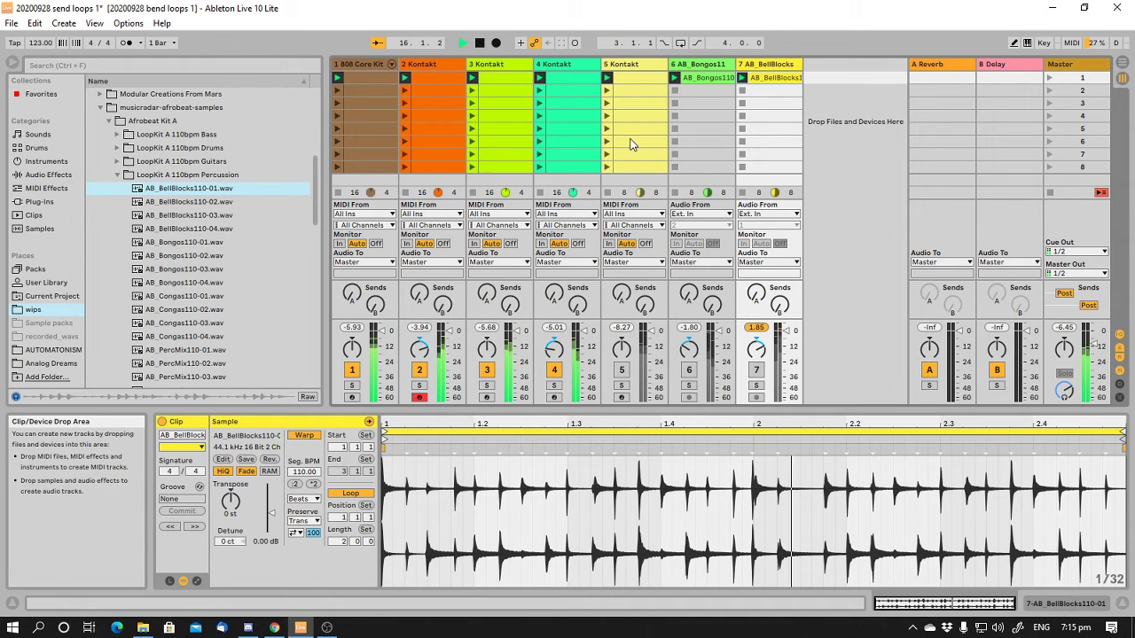
Open the first clip of the 5 Kontakt track and examine its MIDI notes in an enlarged note editor
{"action": "left_click", "coordinate": [634, 80]}
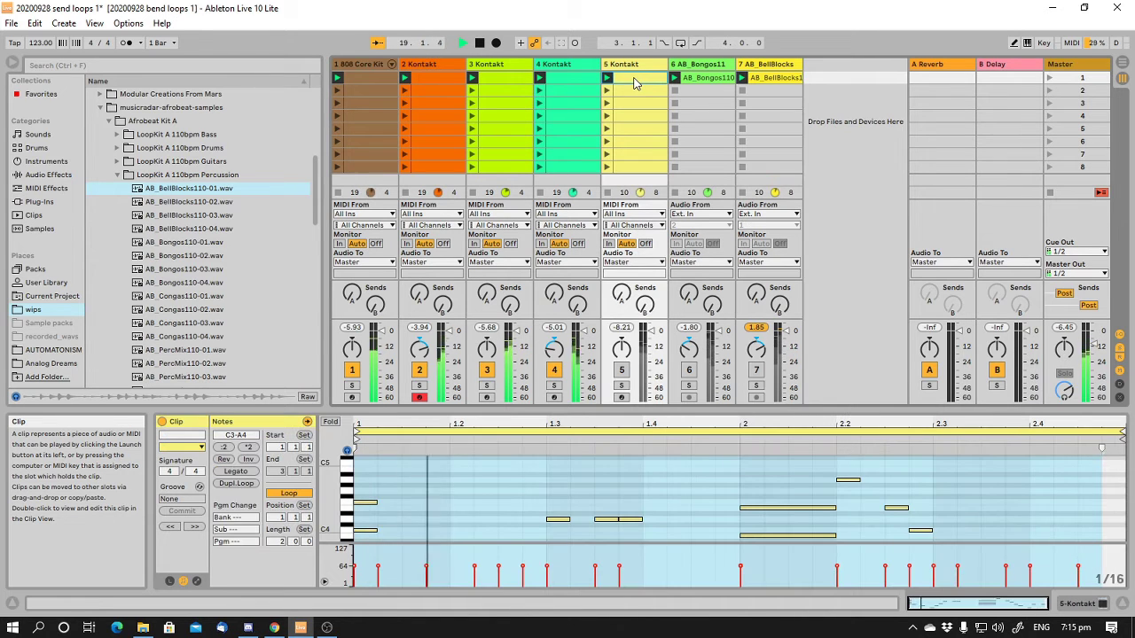
{"action": "left_click_drag", "start_coordinate": [698, 411], "coordinate": [695, 146]}
{"action": "scroll", "coordinate": [655, 349], "scroll_direction": "up", "scroll_amount": 3}
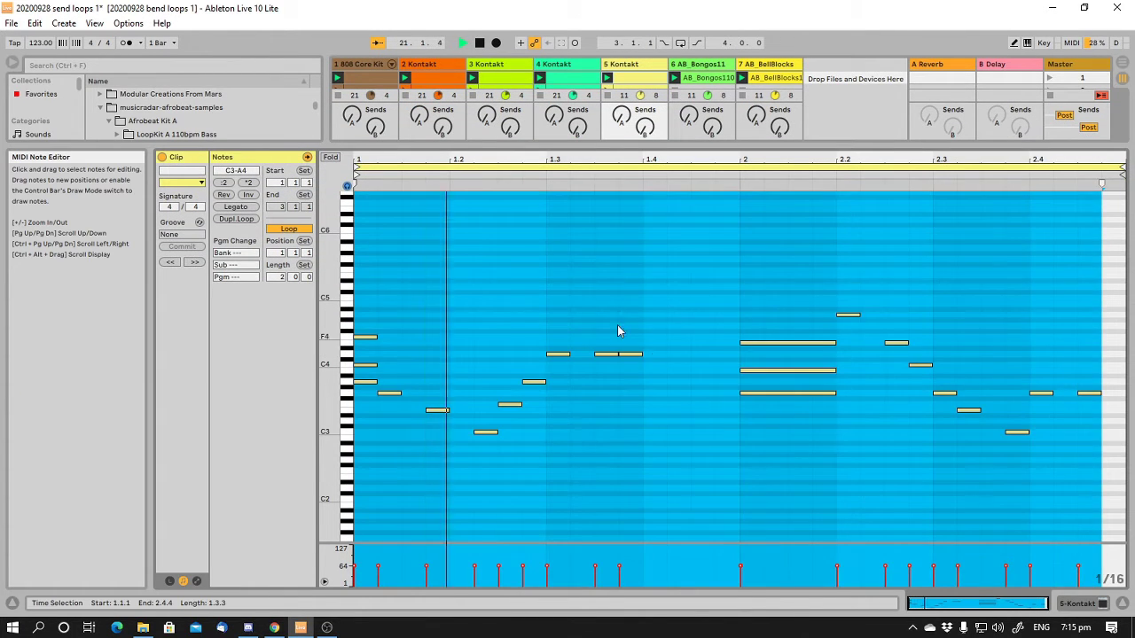
{"action": "left_click", "coordinate": [653, 273]}
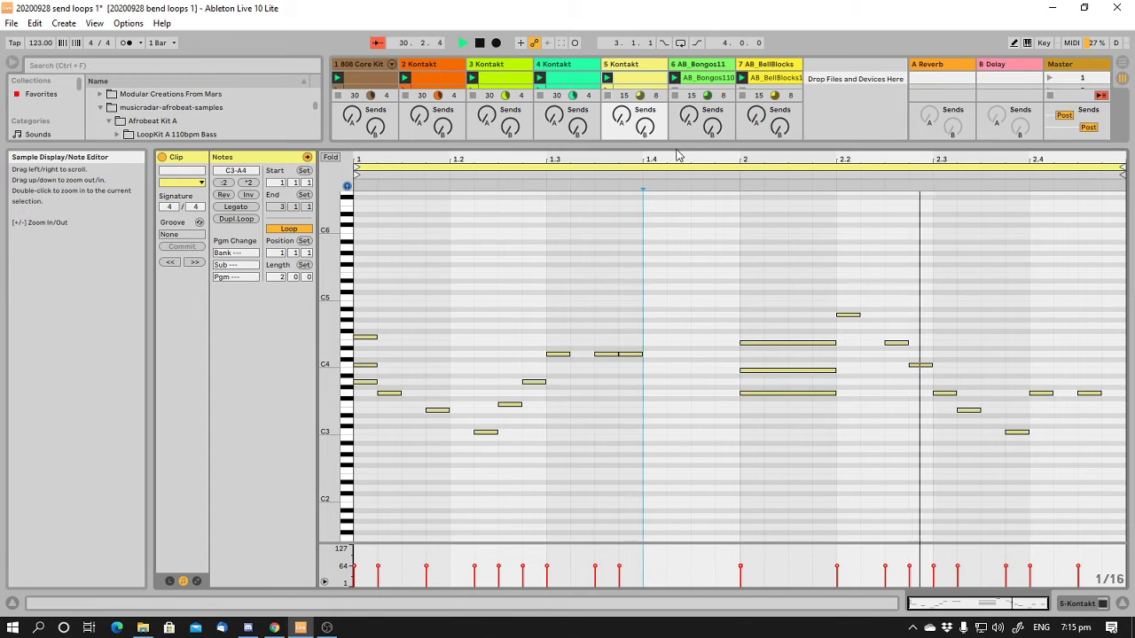
Reduce the clip view's height and activate the 5 Kontakt track so its clip is heard in the mix
{"action": "left_click_drag", "start_coordinate": [697, 146], "coordinate": [702, 342]}
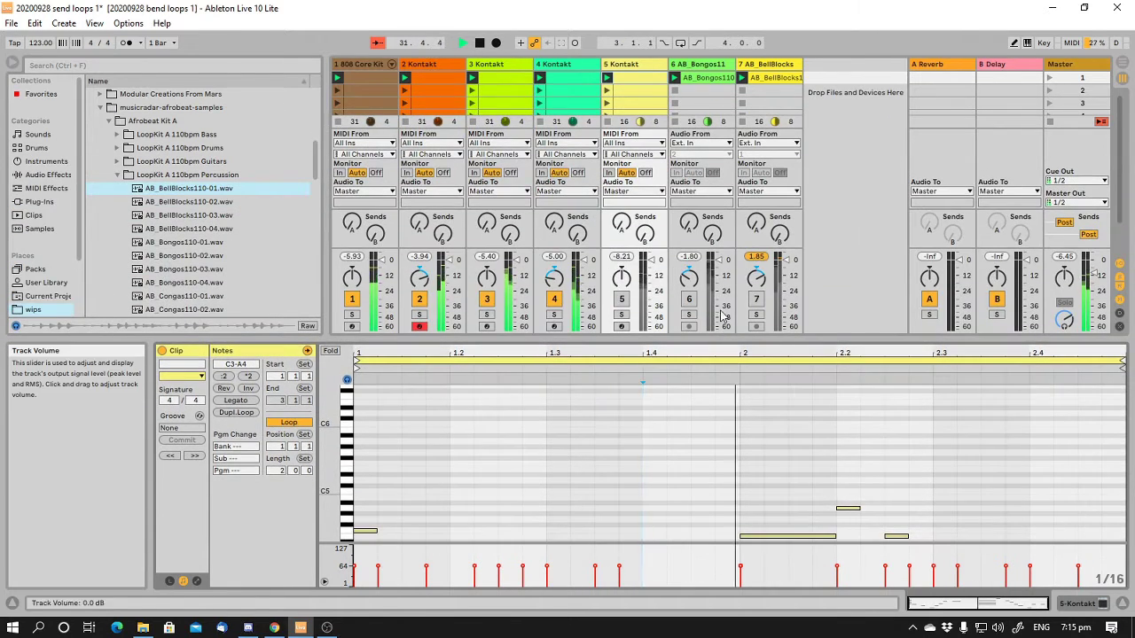
{"action": "left_click", "coordinate": [623, 302]}
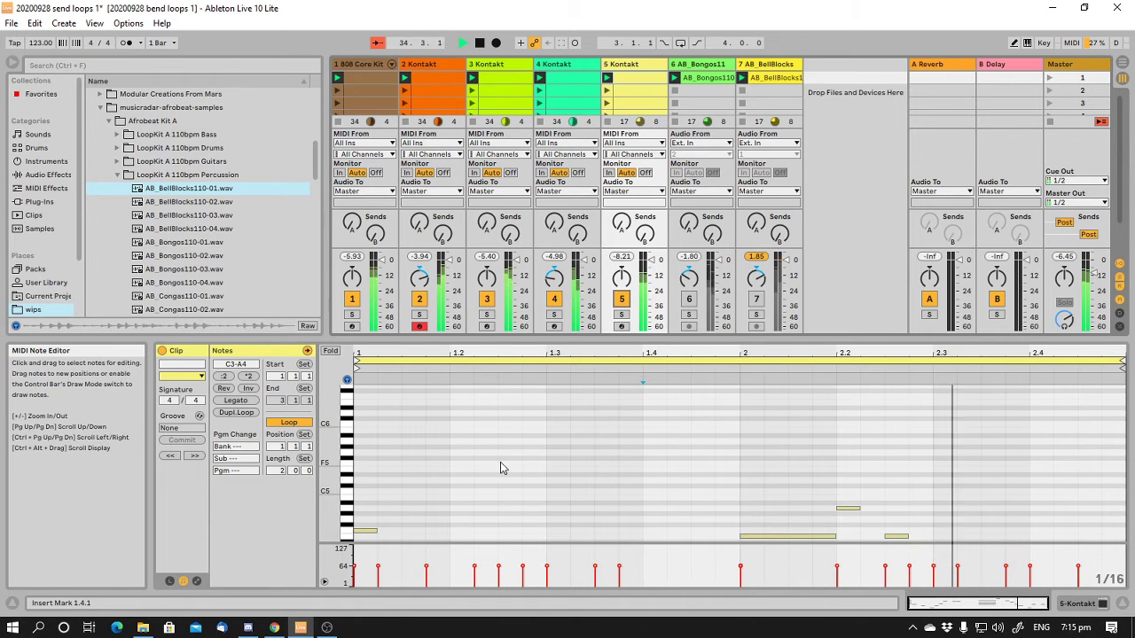
{"action": "scroll", "coordinate": [500, 465], "scroll_direction": "down", "scroll_amount": 4}
{"action": "scroll", "coordinate": [500, 467], "scroll_direction": "up", "scroll_amount": 2}
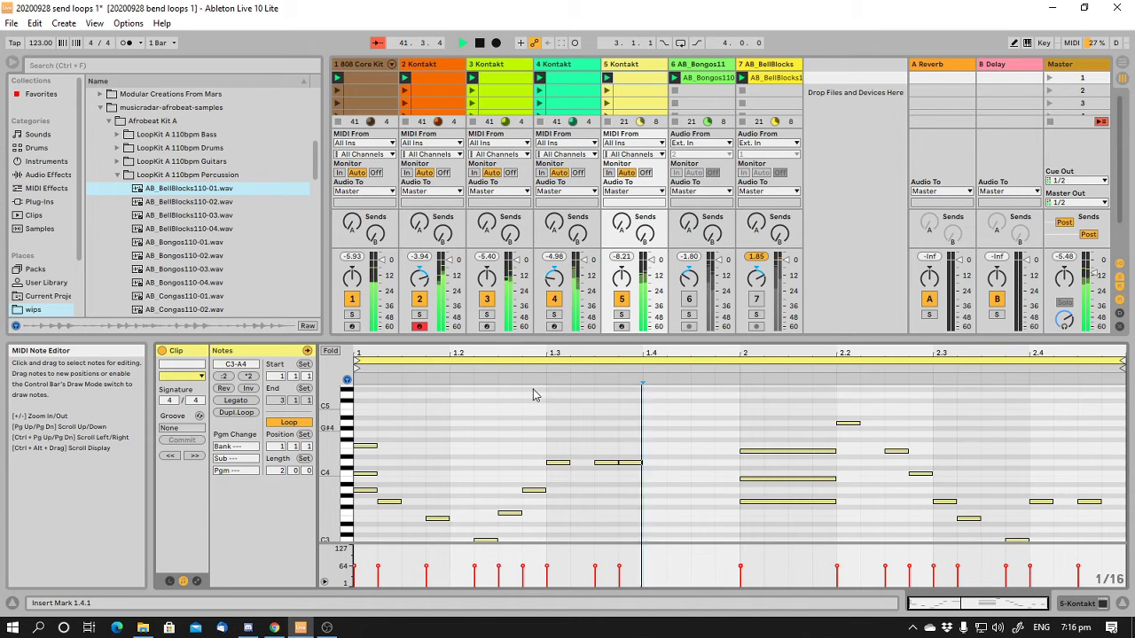
Adjust the clip view's height and vertical note zoom to fit the 5 Kontakt clip's full note range
{"action": "left_click_drag", "start_coordinate": [833, 341], "coordinate": [833, 423]}
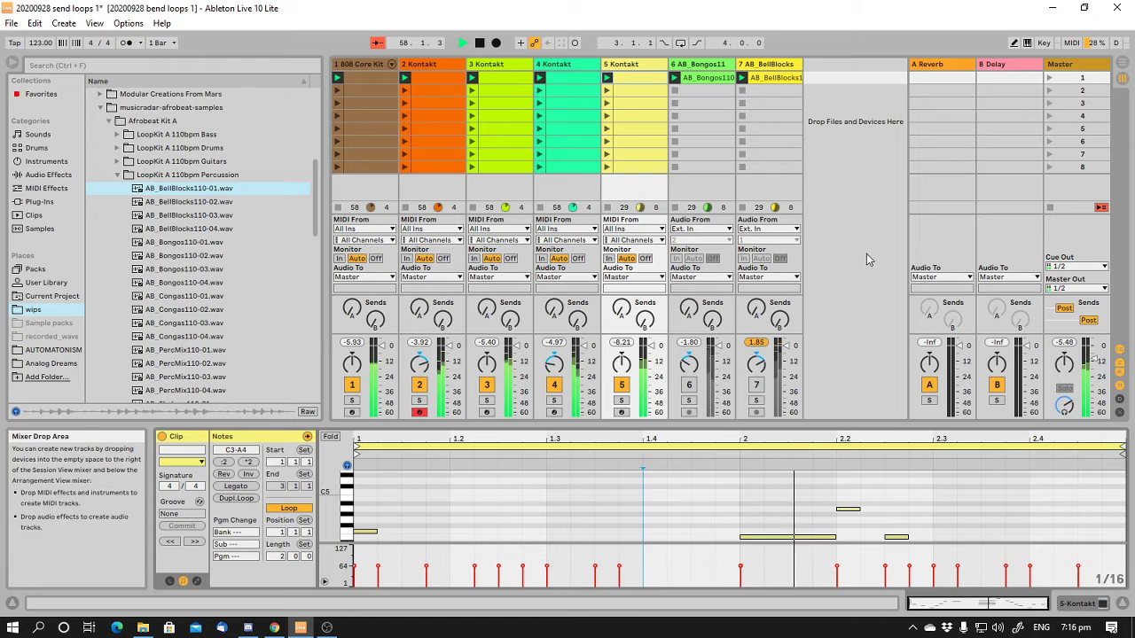
{"action": "mouse_move", "coordinate": [346, 506]}
{"action": "left_mouse_down"}
{"action": "mouse_move", "coordinate": [359, 506]}
{"action": "mouse_move", "coordinate": [335, 507]}
{"action": "left_mouse_up"}
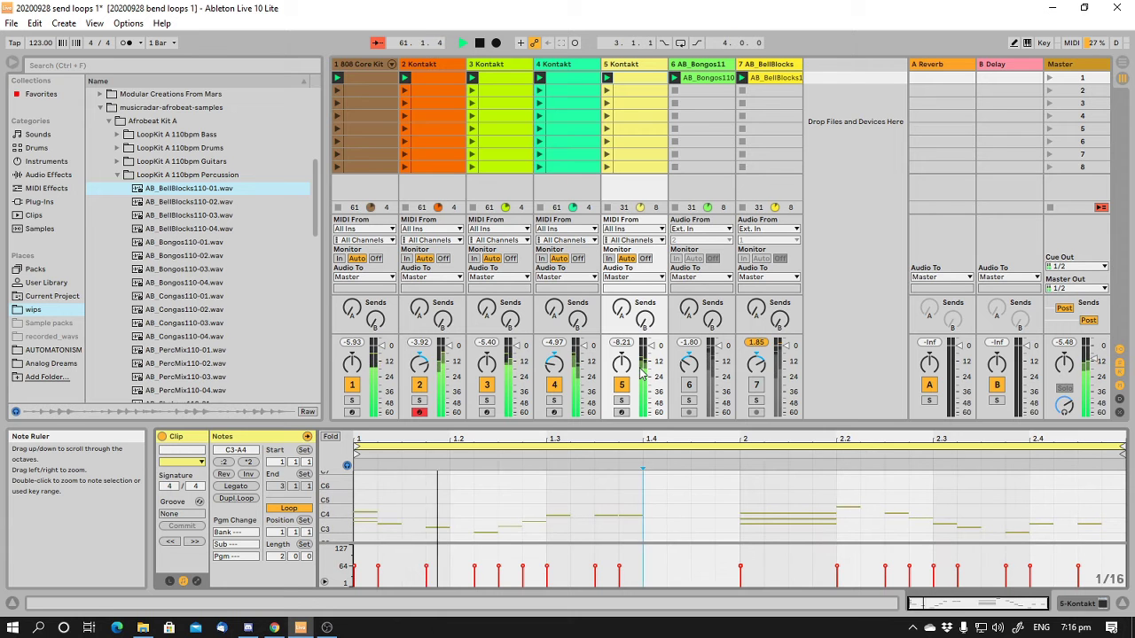
{"action": "left_click_drag", "start_coordinate": [618, 427], "coordinate": [611, 356]}
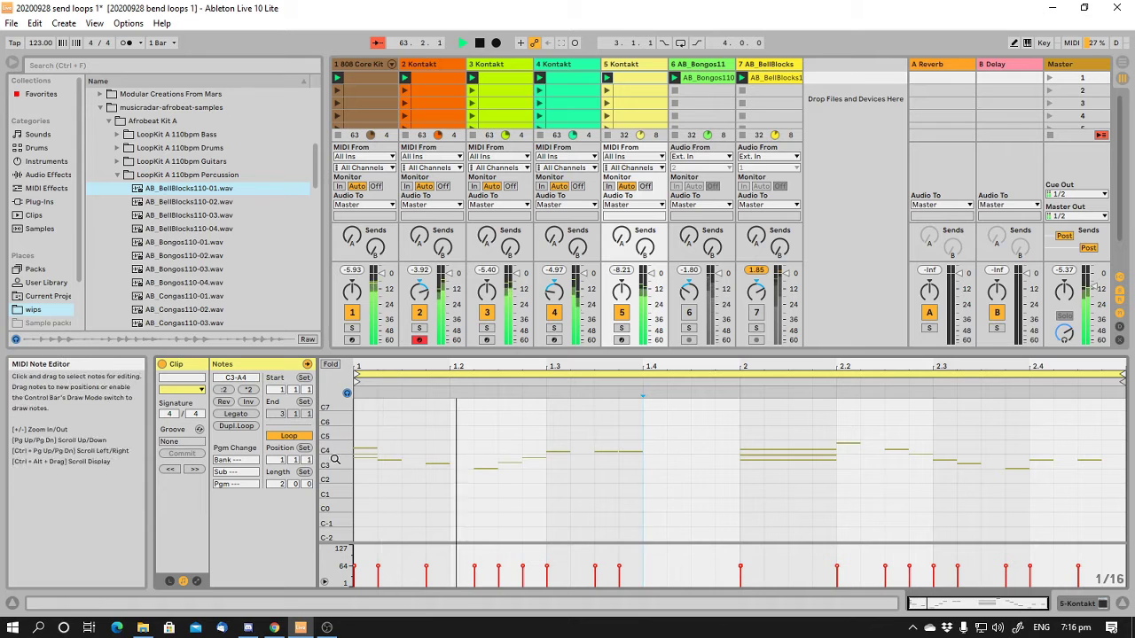
{"action": "left_click_drag", "start_coordinate": [330, 458], "coordinate": [330, 459]}
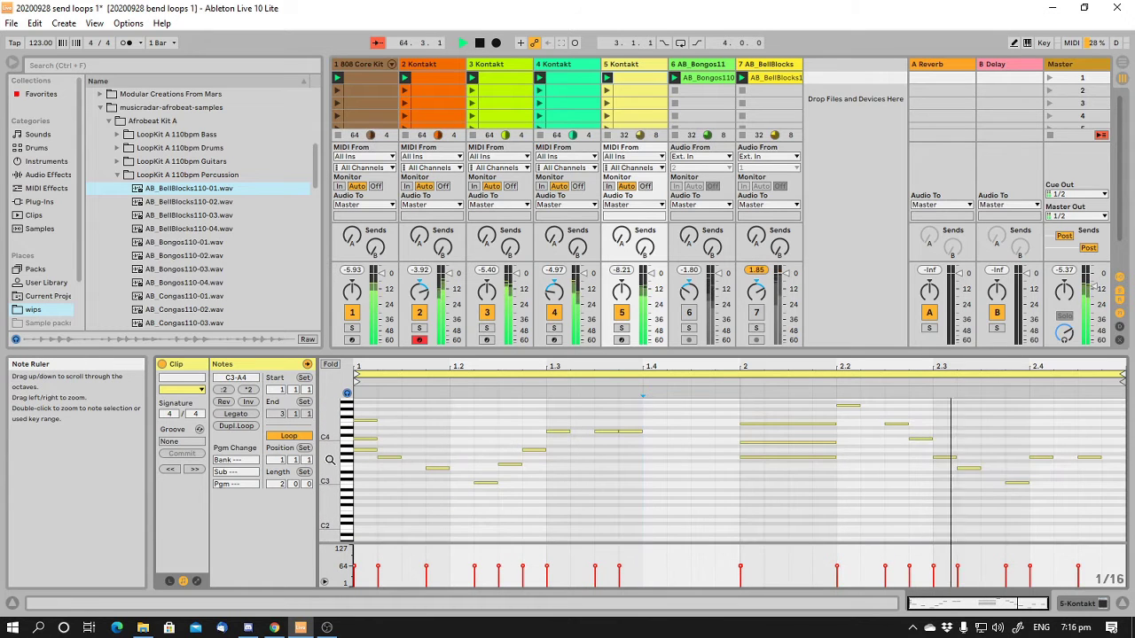
Launch scene 2 followed by scene 3 and examine the 5 Kontakt clip's notes in each
{"action": "left_click", "coordinate": [1051, 92]}
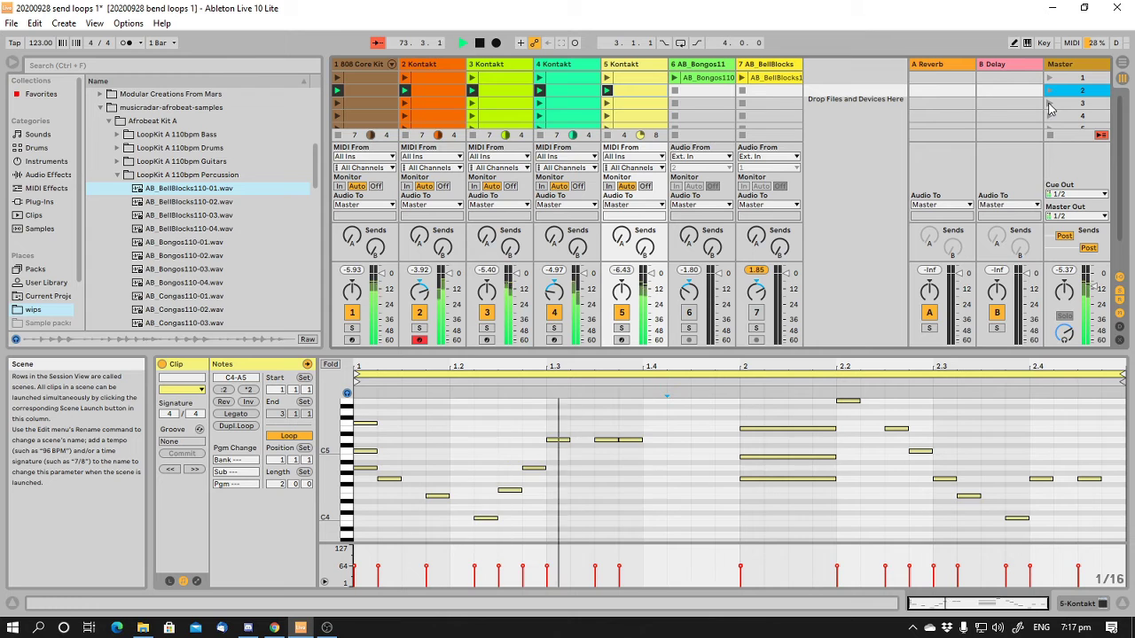
{"action": "left_click", "coordinate": [1050, 104]}
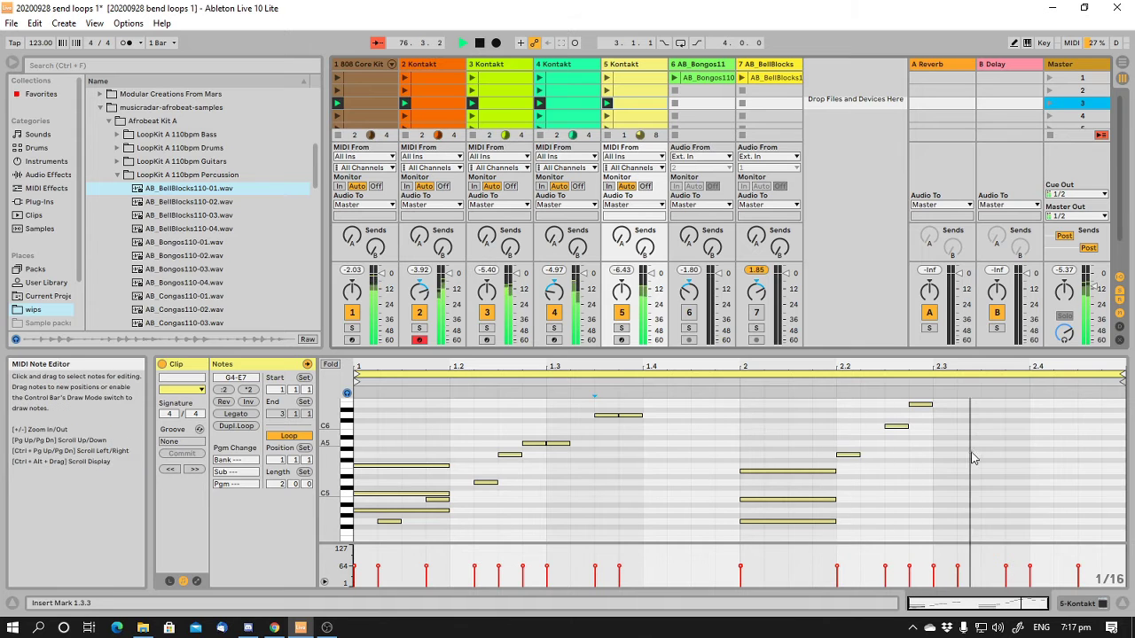
{"action": "scroll", "coordinate": [965, 456], "scroll_direction": "up", "scroll_amount": 4}
{"action": "scroll", "coordinate": [963, 452], "scroll_direction": "down", "scroll_amount": 2}
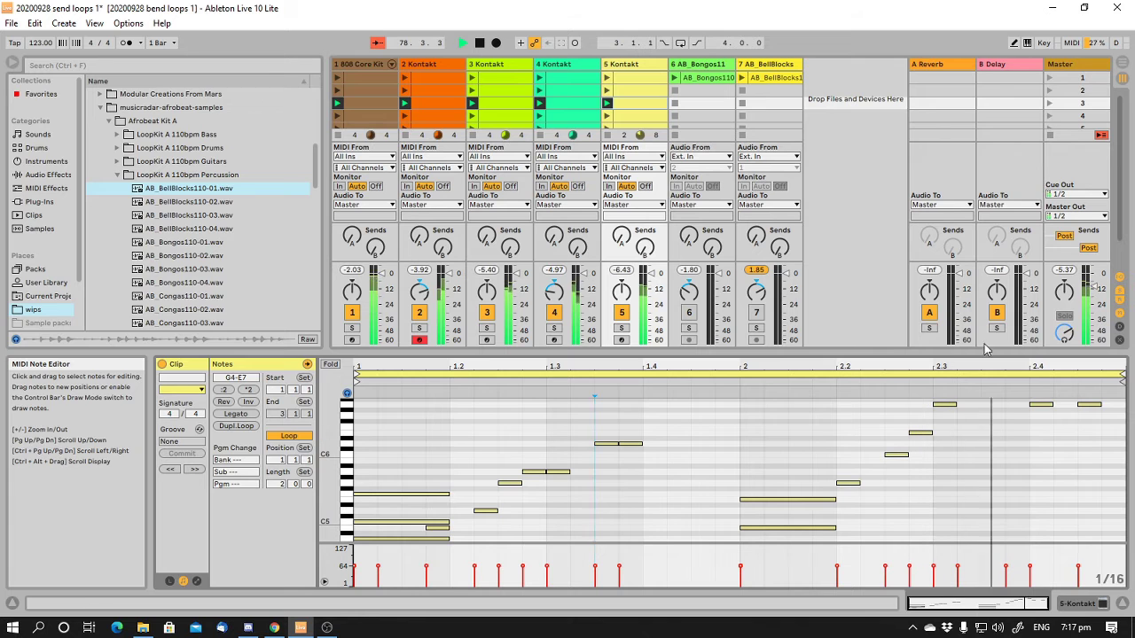
Launch scenes 4 and 5 alternately to compare the 5 Kontakt part in both, ending on scene 5
{"action": "left_click", "coordinate": [1049, 117]}
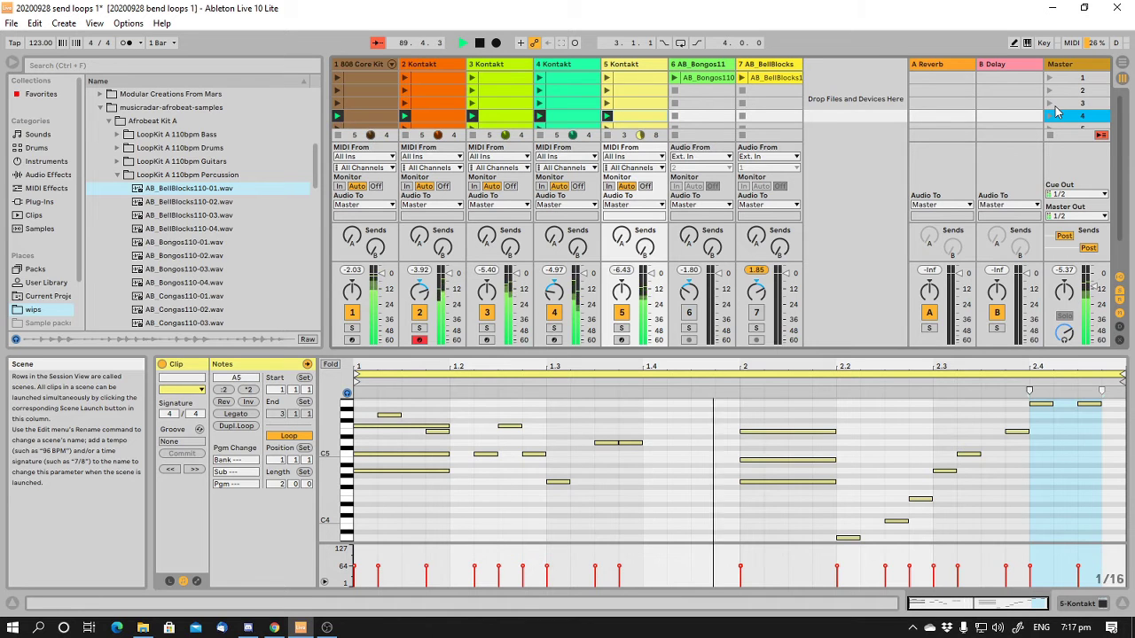
{"action": "left_click", "coordinate": [1051, 109]}
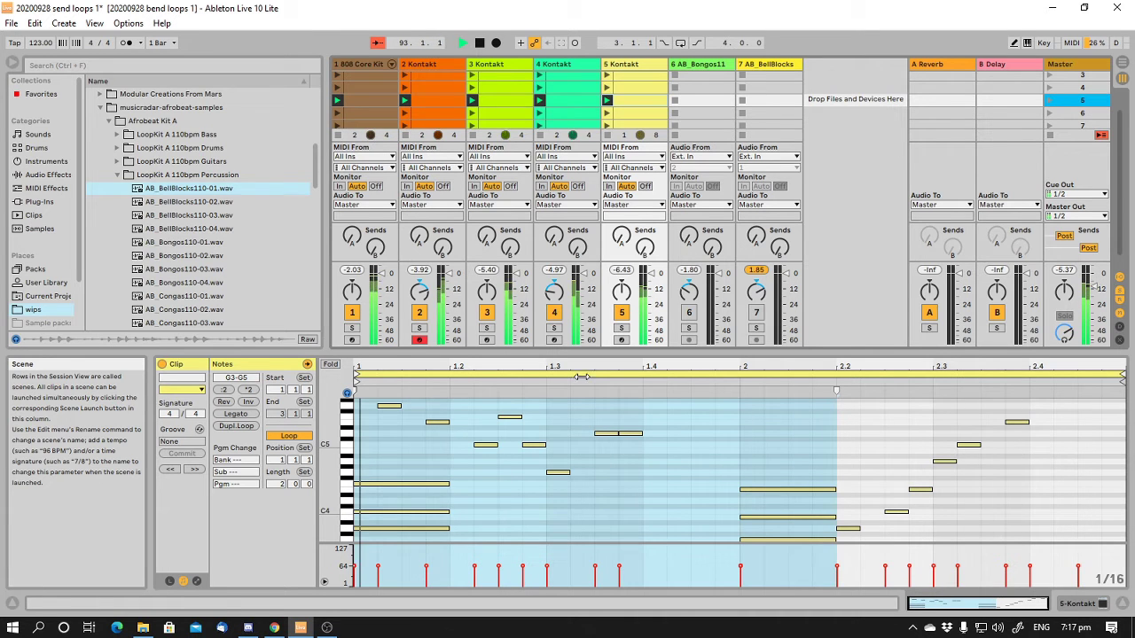
{"action": "left_click", "coordinate": [1050, 88]}
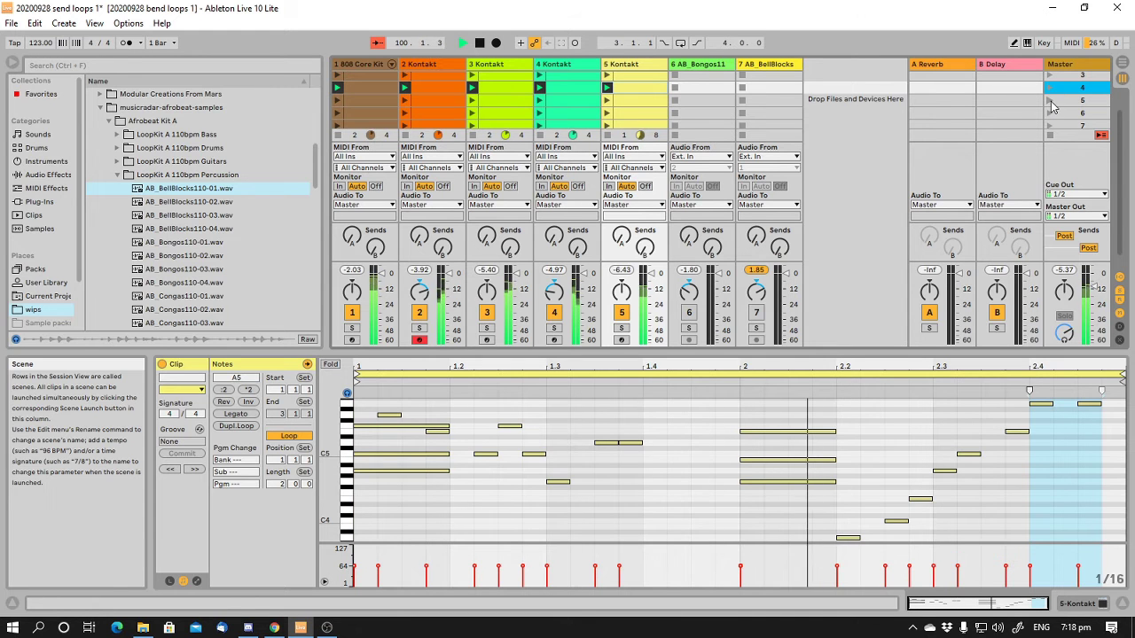
{"action": "left_click", "coordinate": [1050, 101]}
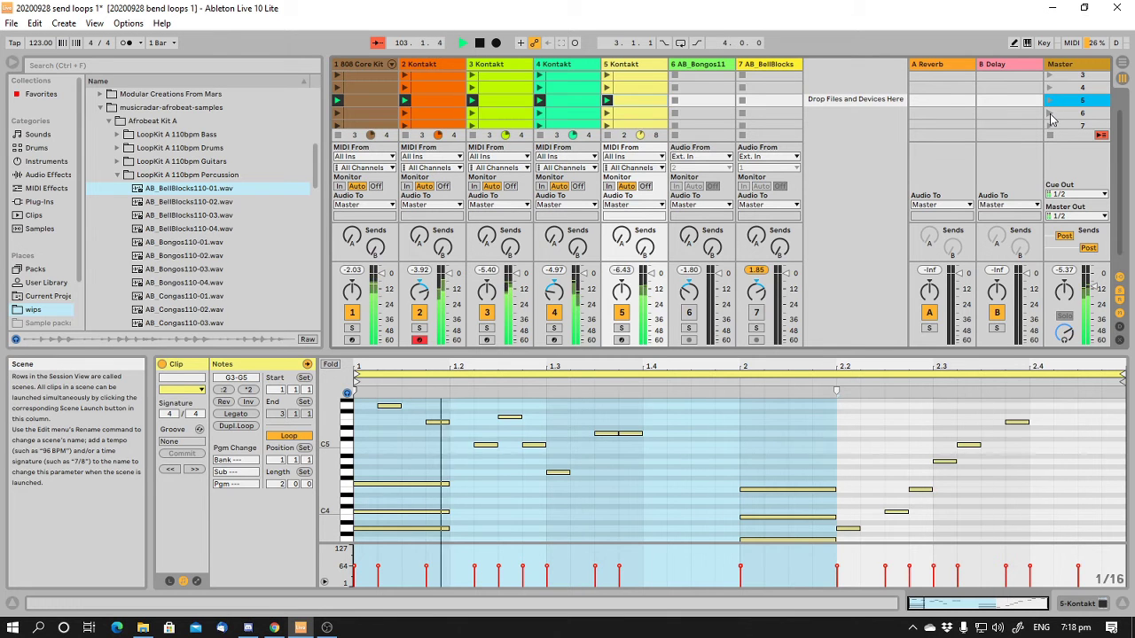
Launch scene 6 and examine its 5 Kontakt clip down to the lowest chord notes
{"action": "left_click", "coordinate": [1050, 115]}
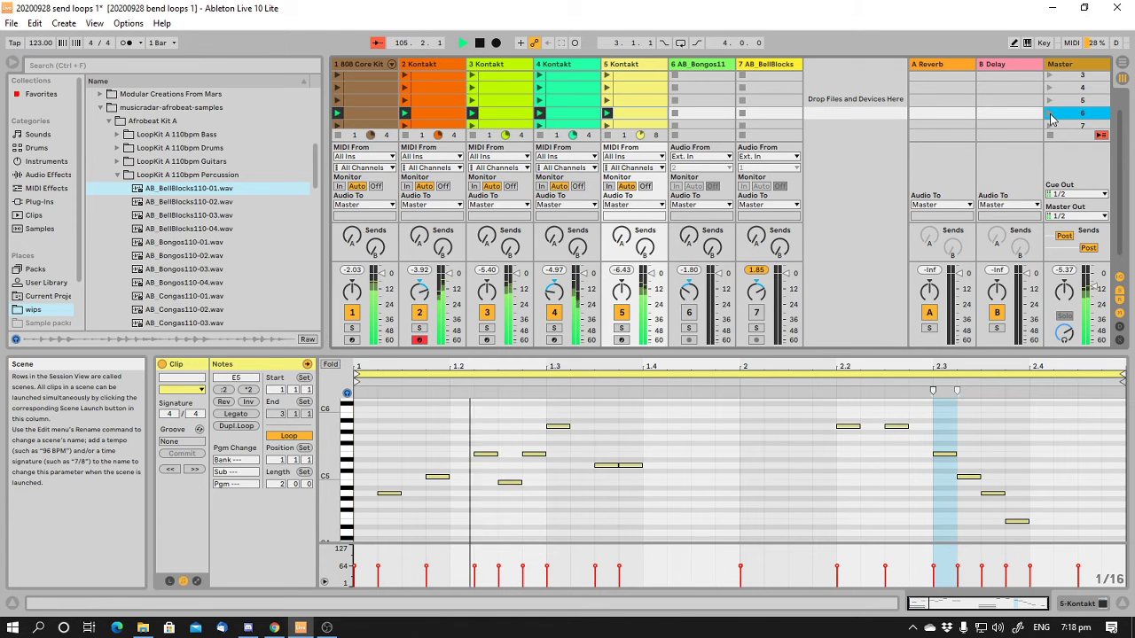
{"action": "scroll", "coordinate": [692, 476], "scroll_direction": "down", "scroll_amount": 3}
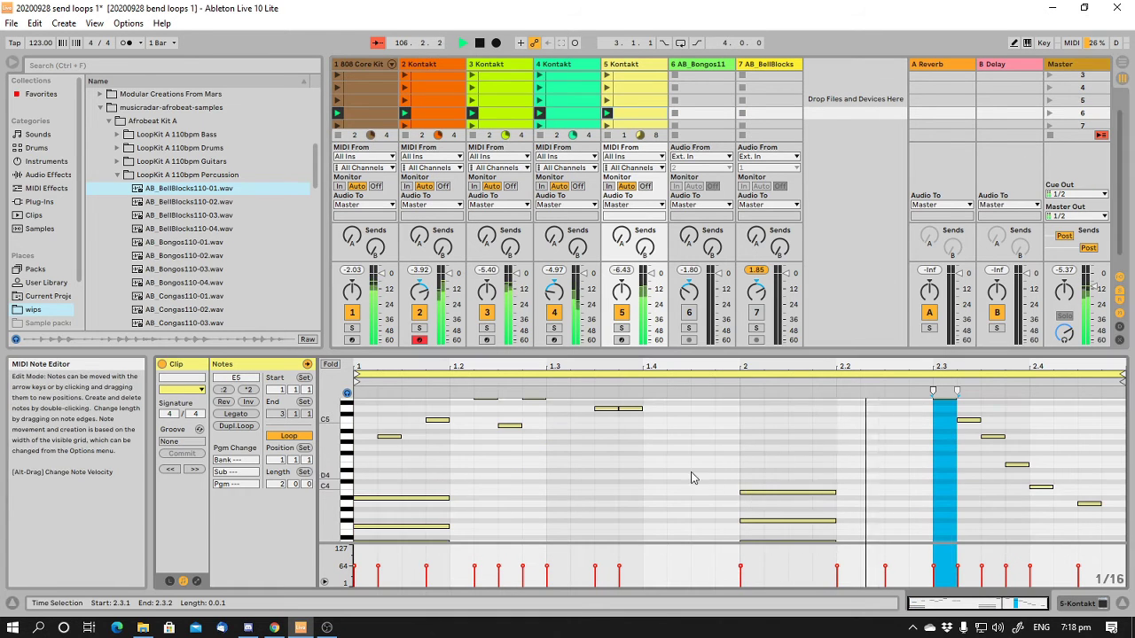
{"action": "scroll", "coordinate": [682, 474], "scroll_direction": "down", "scroll_amount": 2}
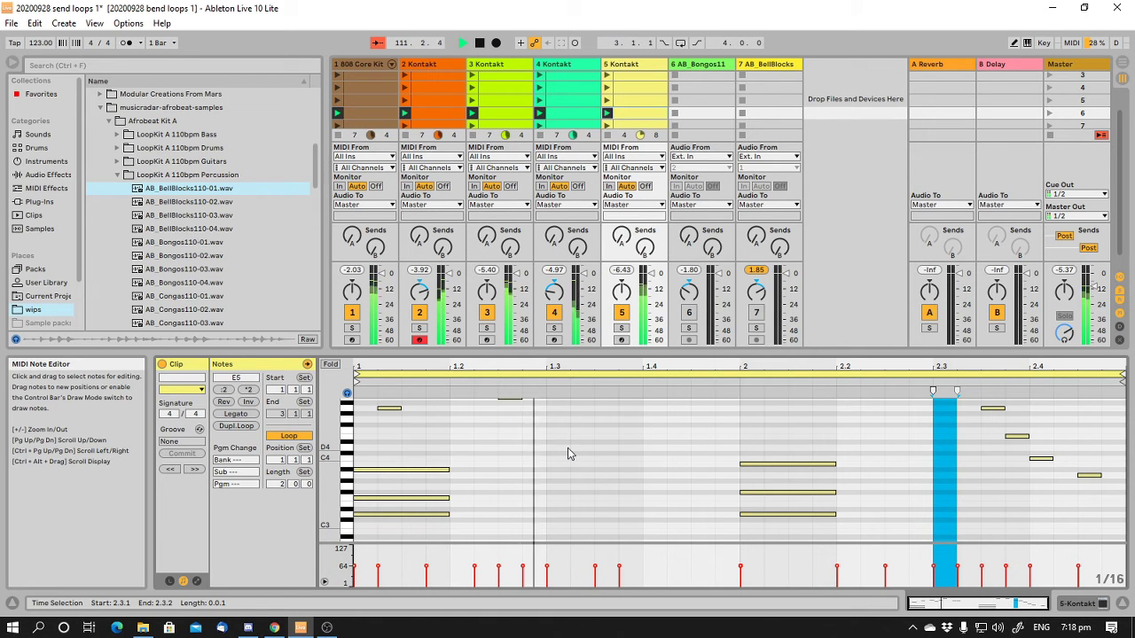
Launch scene 7 and examine the high and low notes of its 5 Kontakt clip
{"action": "left_click", "coordinate": [1082, 126]}
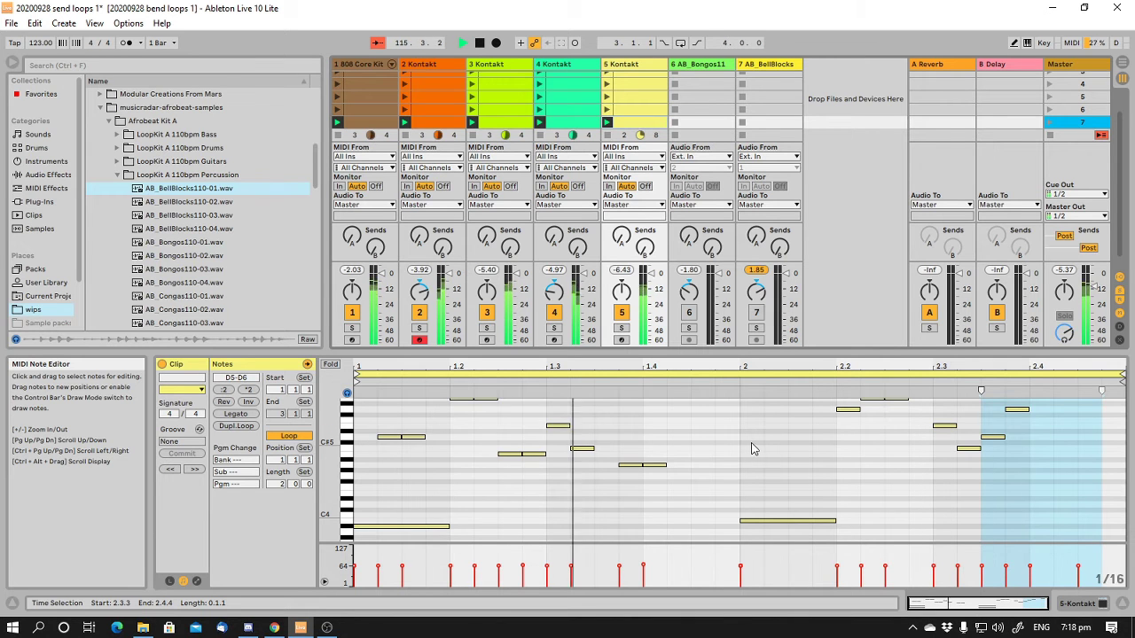
{"action": "scroll", "coordinate": [751, 443], "scroll_direction": "up", "scroll_amount": 2}
{"action": "scroll", "coordinate": [752, 448], "scroll_direction": "down", "scroll_amount": 3}
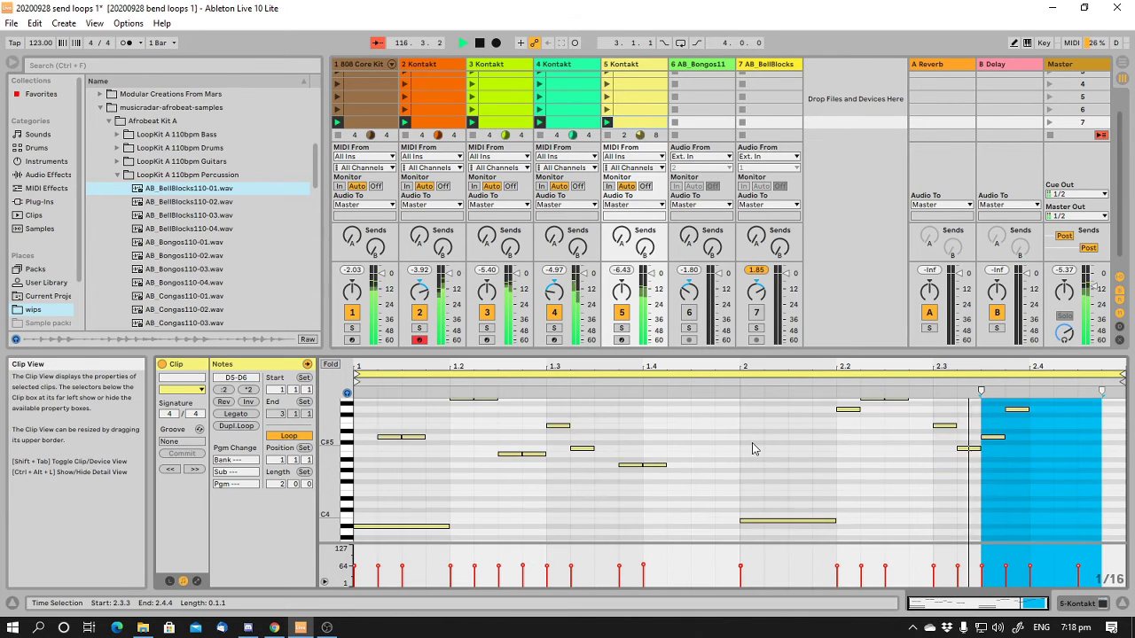
{"action": "scroll", "coordinate": [752, 447], "scroll_direction": "down", "scroll_amount": 1}
{"action": "scroll", "coordinate": [751, 448], "scroll_direction": "up", "scroll_amount": 3}
{"action": "left_click", "coordinate": [1050, 121]}
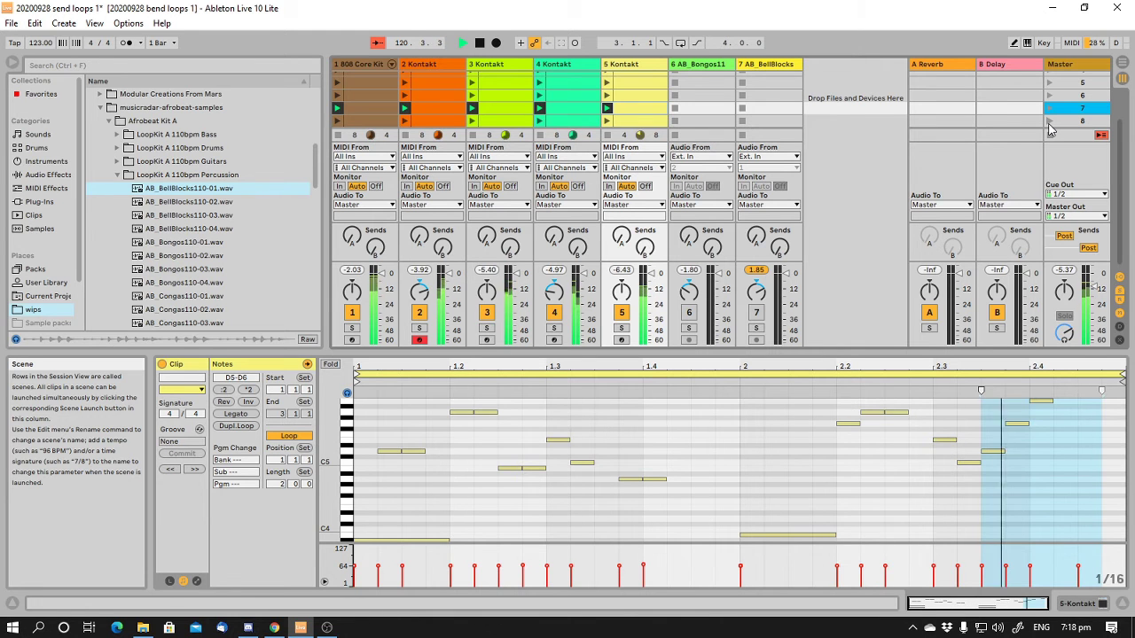
Launch scene 8 and examine its 5 Kontakt clip from the melody down to the low chords
{"action": "left_click", "coordinate": [1050, 121]}
{"action": "scroll", "coordinate": [685, 470], "scroll_direction": "down", "scroll_amount": 1}
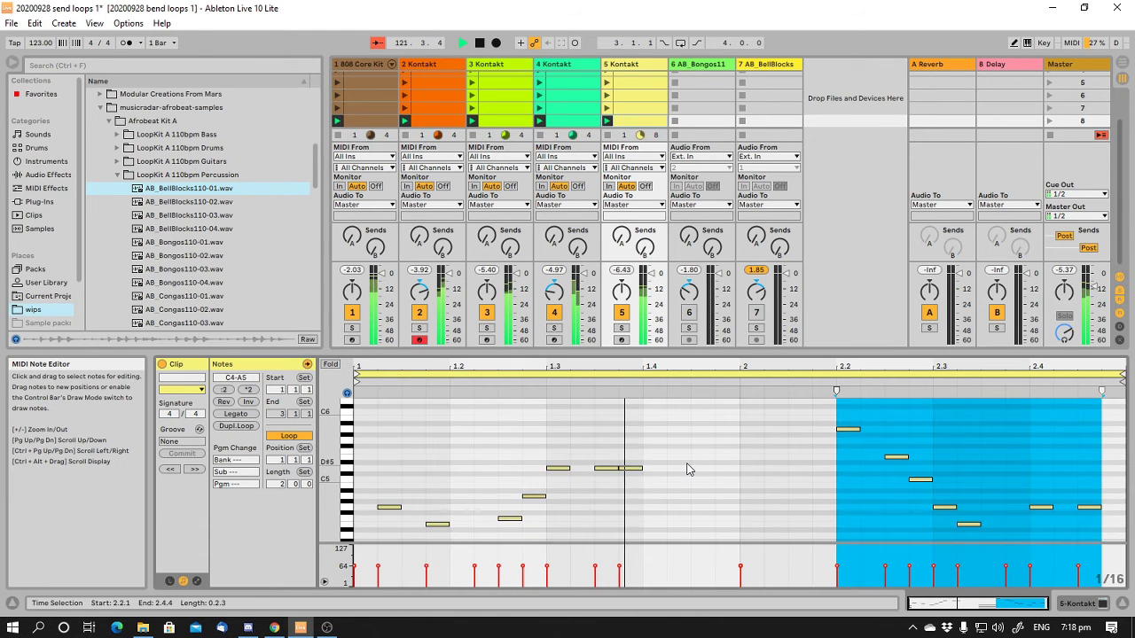
{"action": "scroll", "coordinate": [687, 470], "scroll_direction": "down", "scroll_amount": 2}
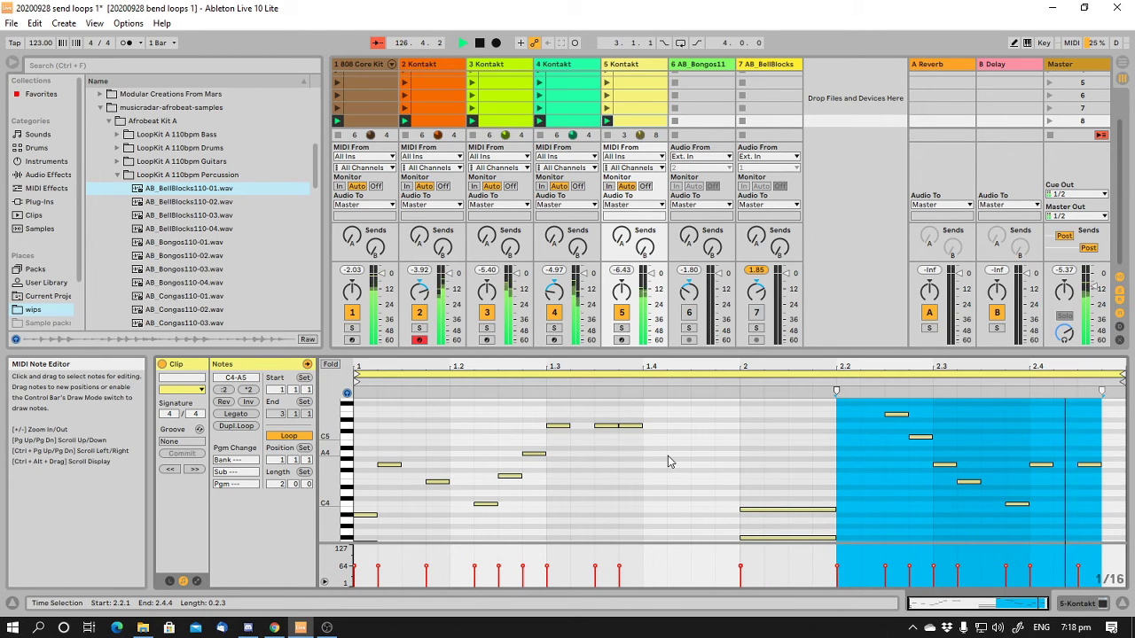
{"action": "scroll", "coordinate": [668, 457], "scroll_direction": "down", "scroll_amount": 2}
{"action": "scroll", "coordinate": [667, 460], "scroll_direction": "down", "scroll_amount": 2}
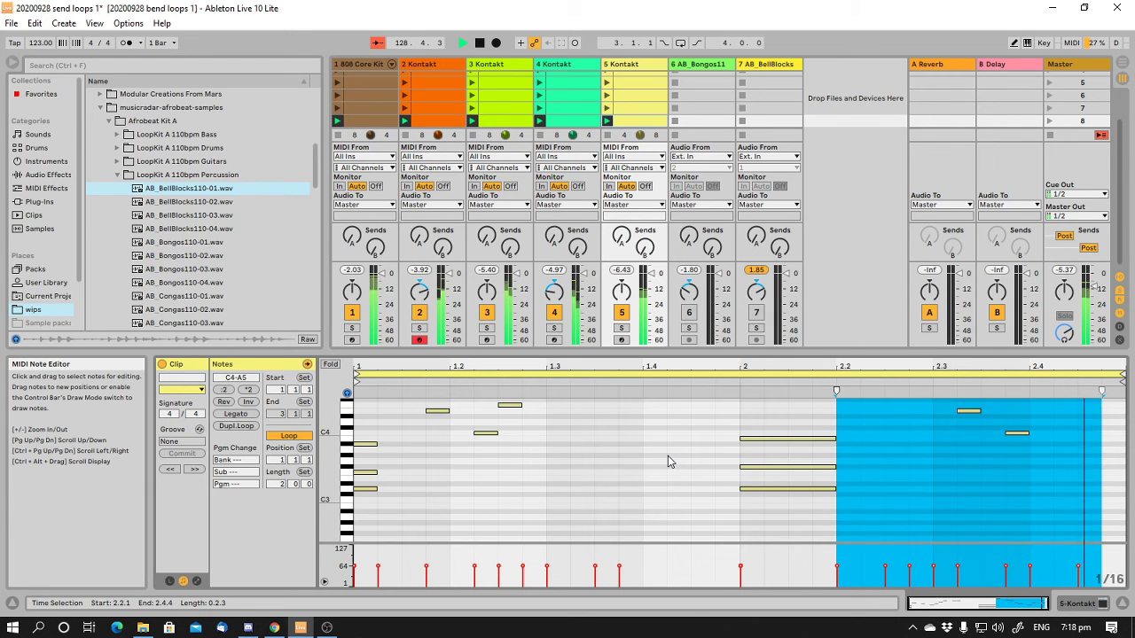